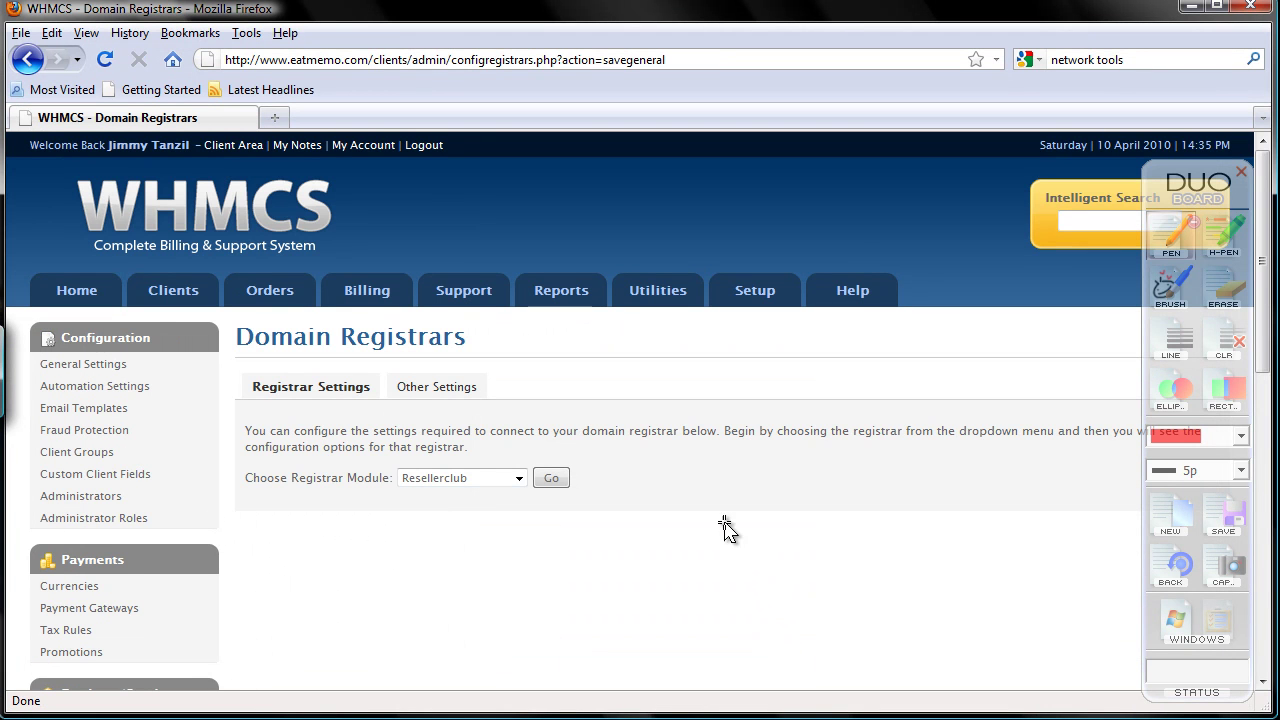
{"action": "left_click", "coordinate": [438, 396]}
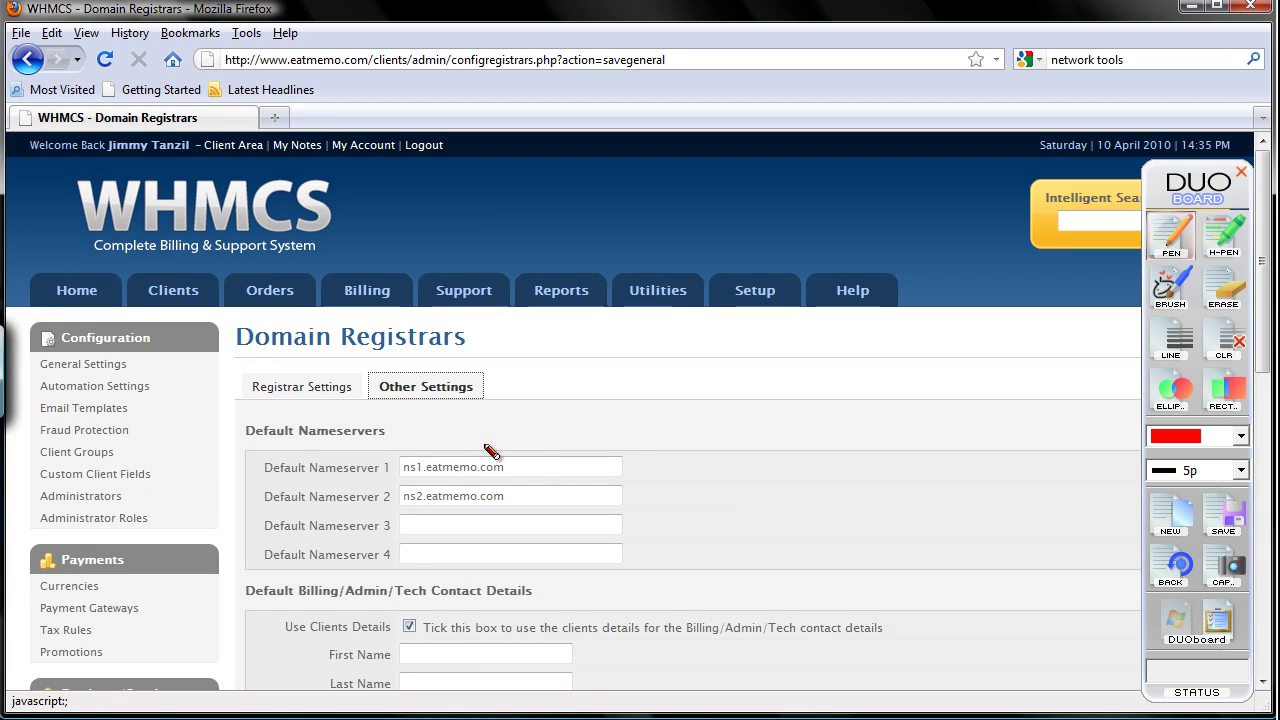
{"action": "mouse_move", "coordinate": [500, 438]}
{"action": "left_mouse_down"}
{"action": "mouse_move", "coordinate": [535, 525]}
{"action": "mouse_move", "coordinate": [488, 442]}
{"action": "left_mouse_up"}
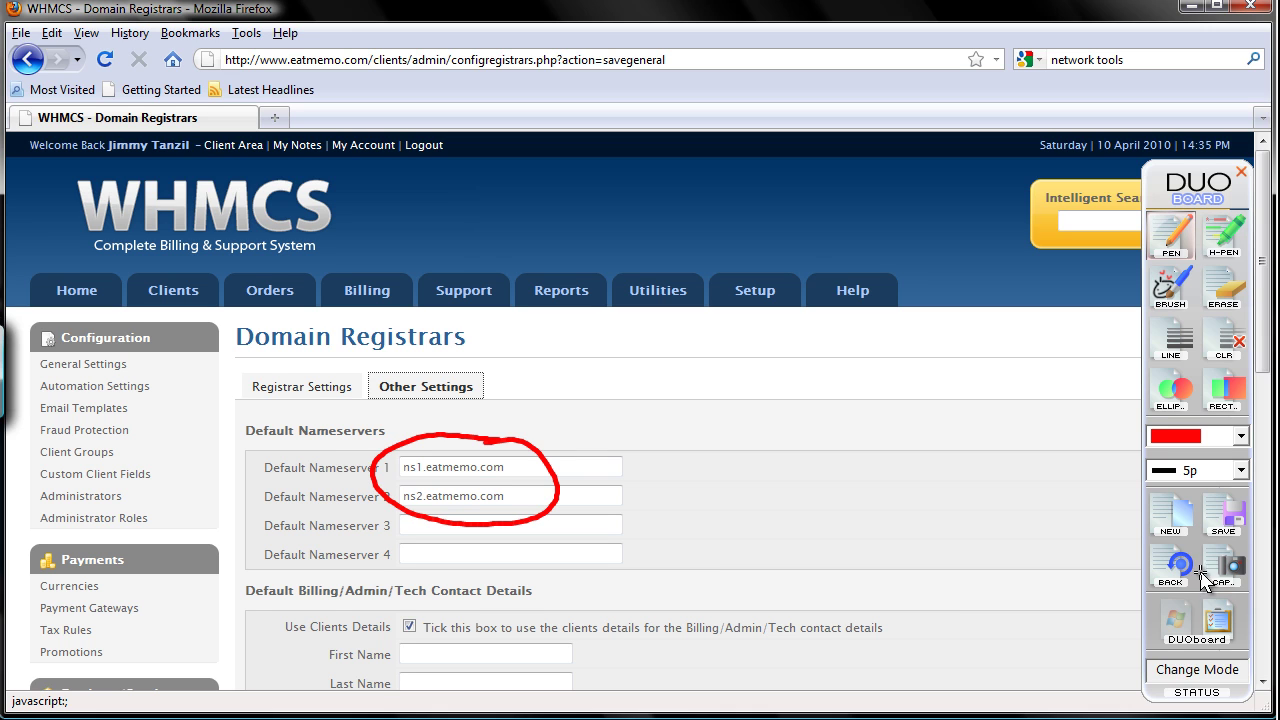
Step: Clear the red annotation circle and open the Setup > Domain Pricing (Domains/TLDs) page
{"action": "left_click", "coordinate": [1180, 622]}
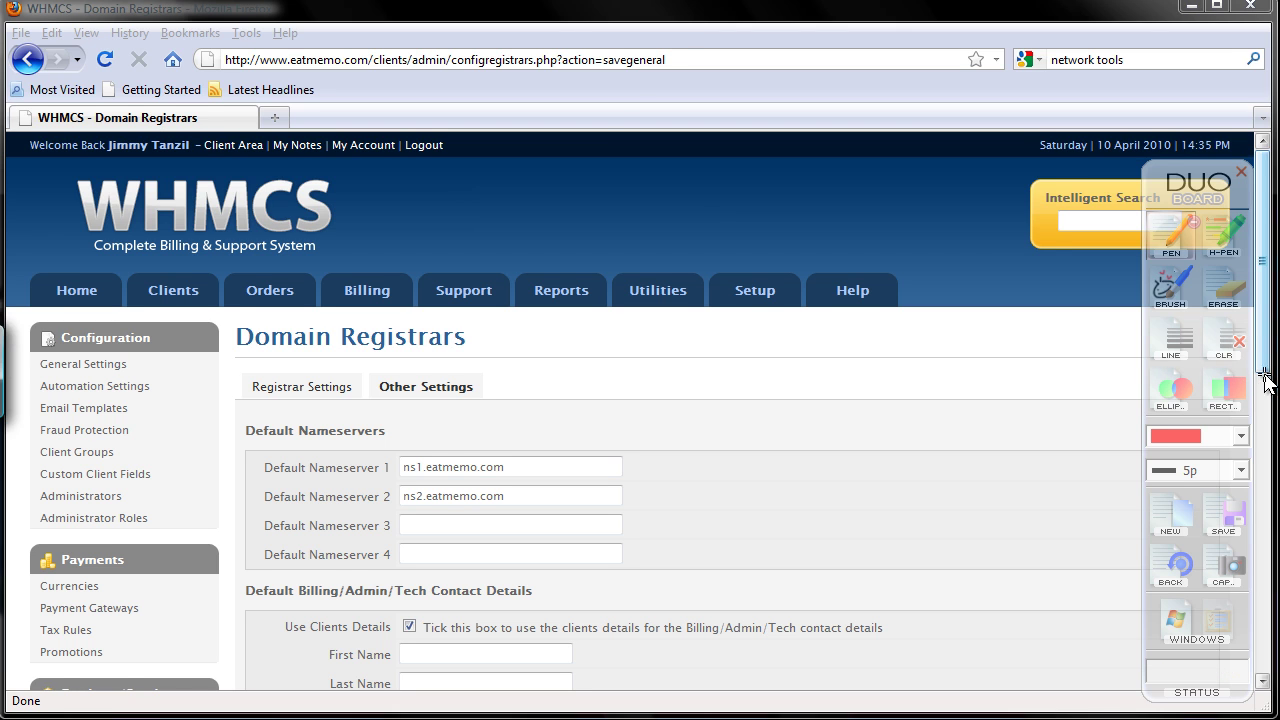
{"action": "left_click_drag", "start_coordinate": [1262, 368], "coordinate": [1264, 404]}
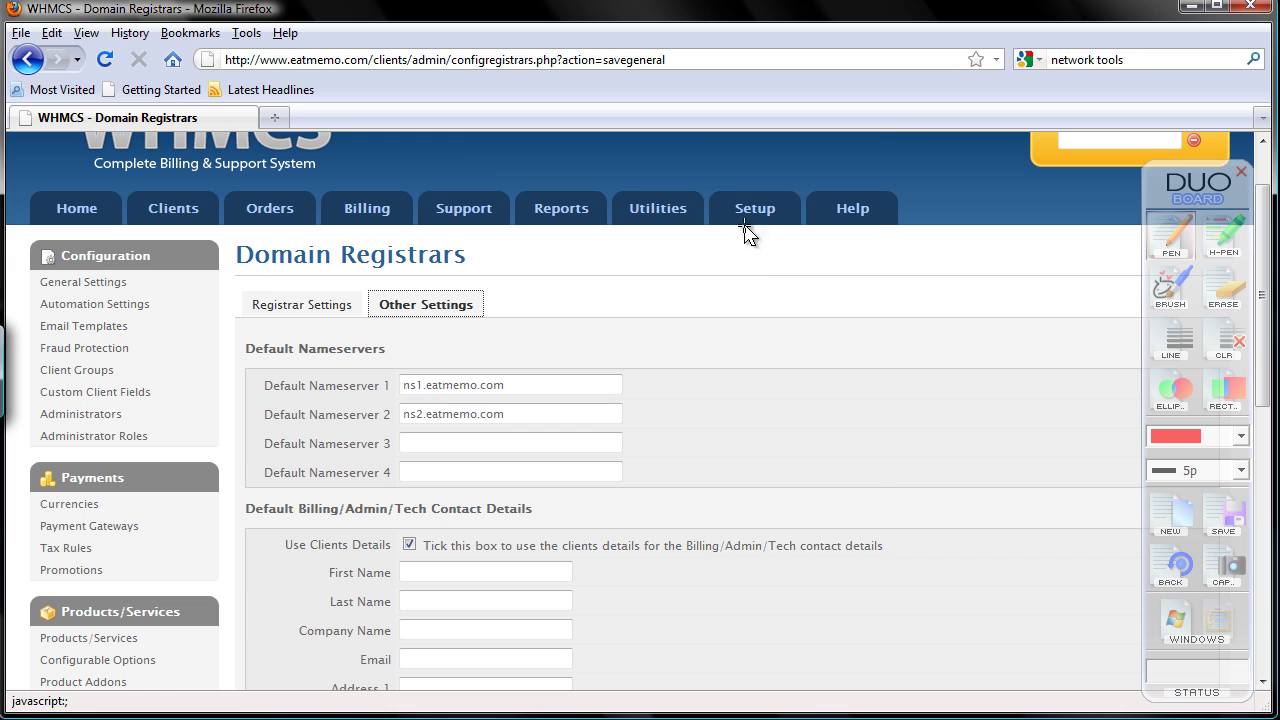
{"action": "mouse_move", "coordinate": [755, 290]}
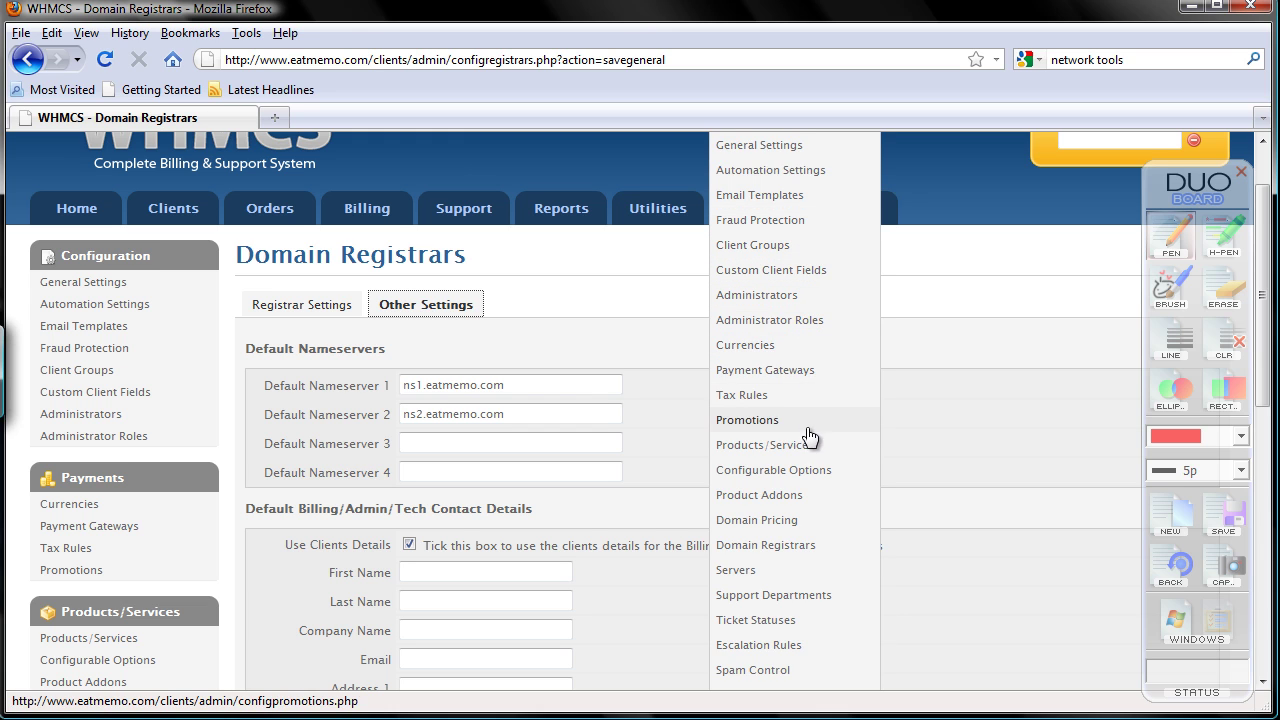
{"action": "left_click", "coordinate": [821, 524]}
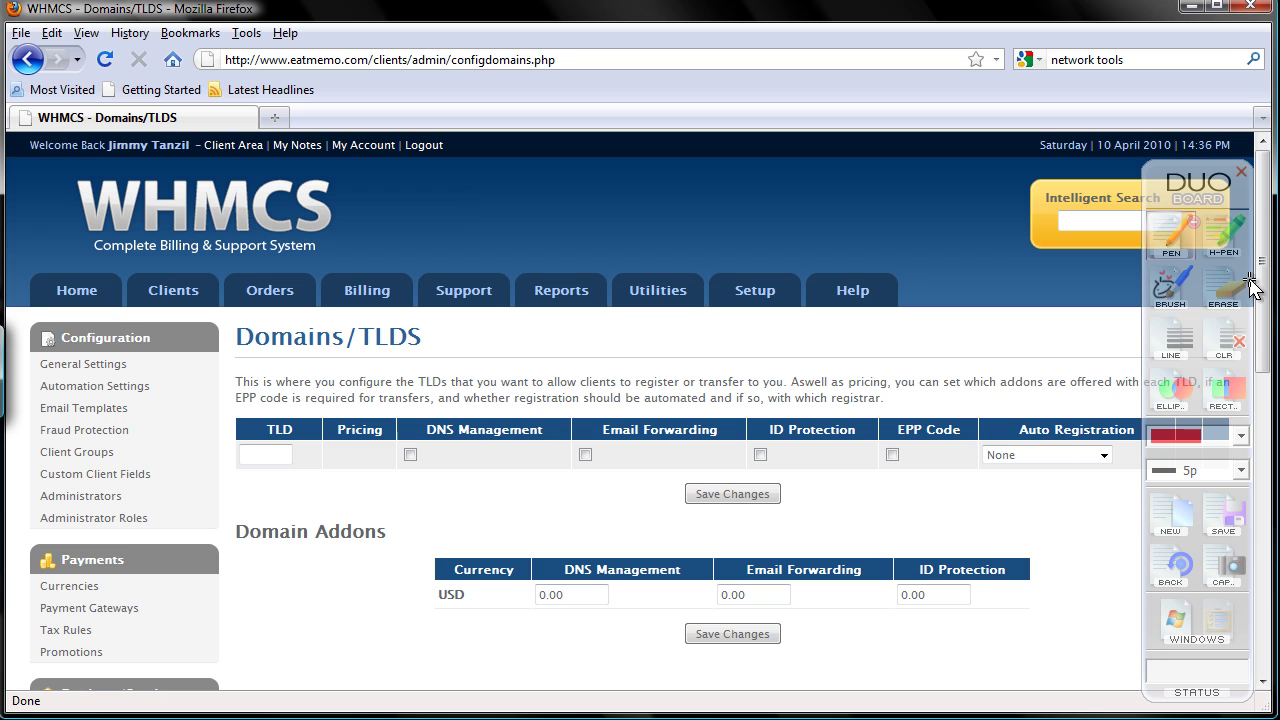
{"action": "left_click_drag", "start_coordinate": [1262, 326], "coordinate": [1264, 371]}
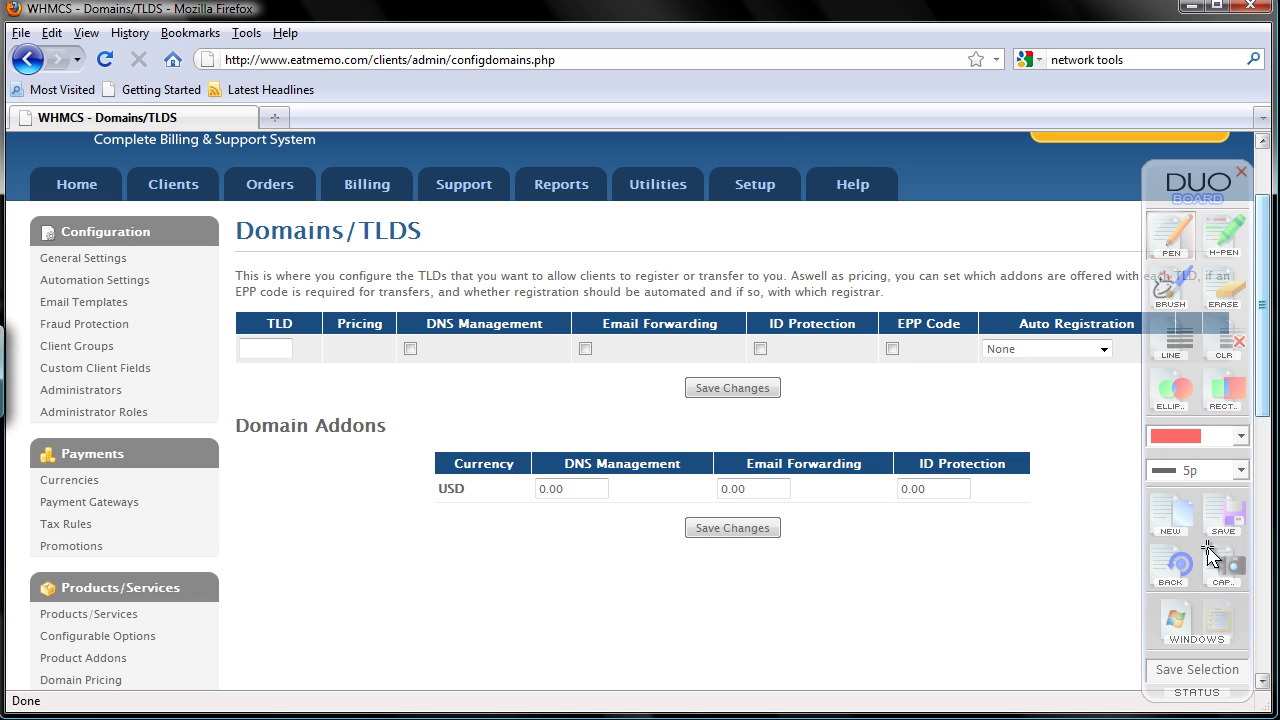
Step: In a new tab, open eNom account settings and view the TLD pricing list, with .com at $9.18
{"action": "left_click", "coordinate": [274, 117]}
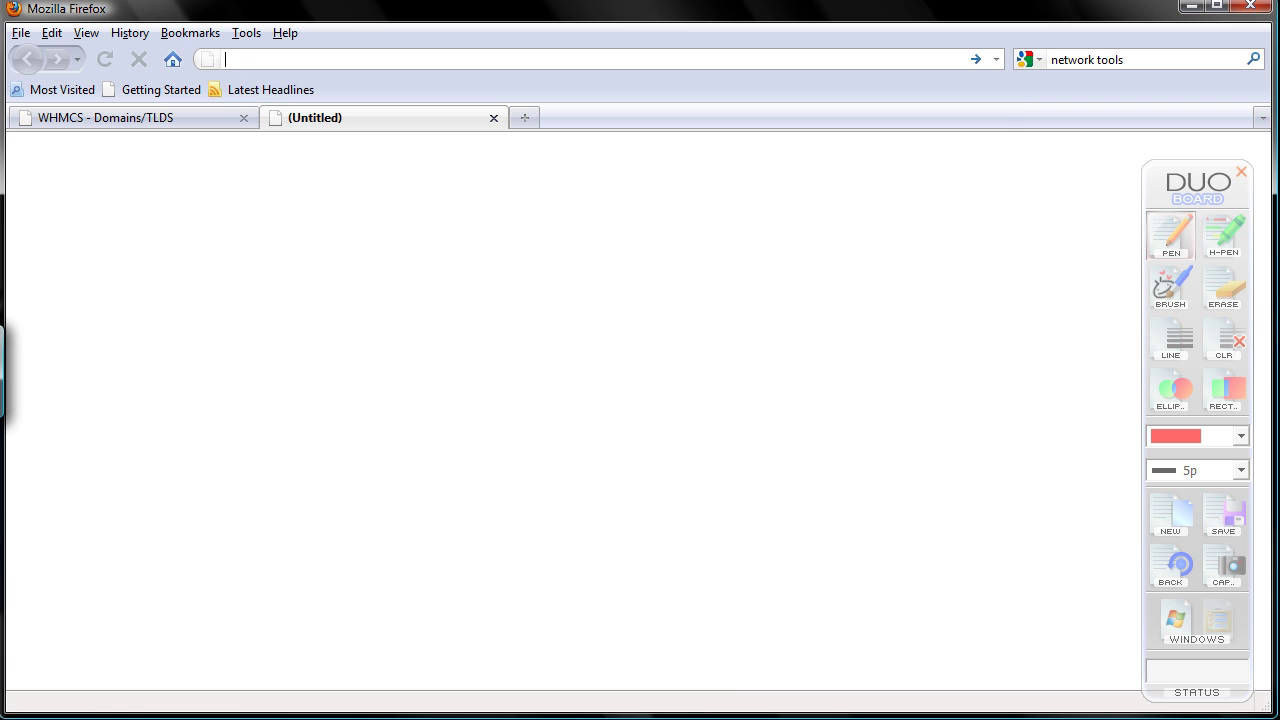
{"action": "type", "text": "enom"}
{"action": "key", "text": "Return"}
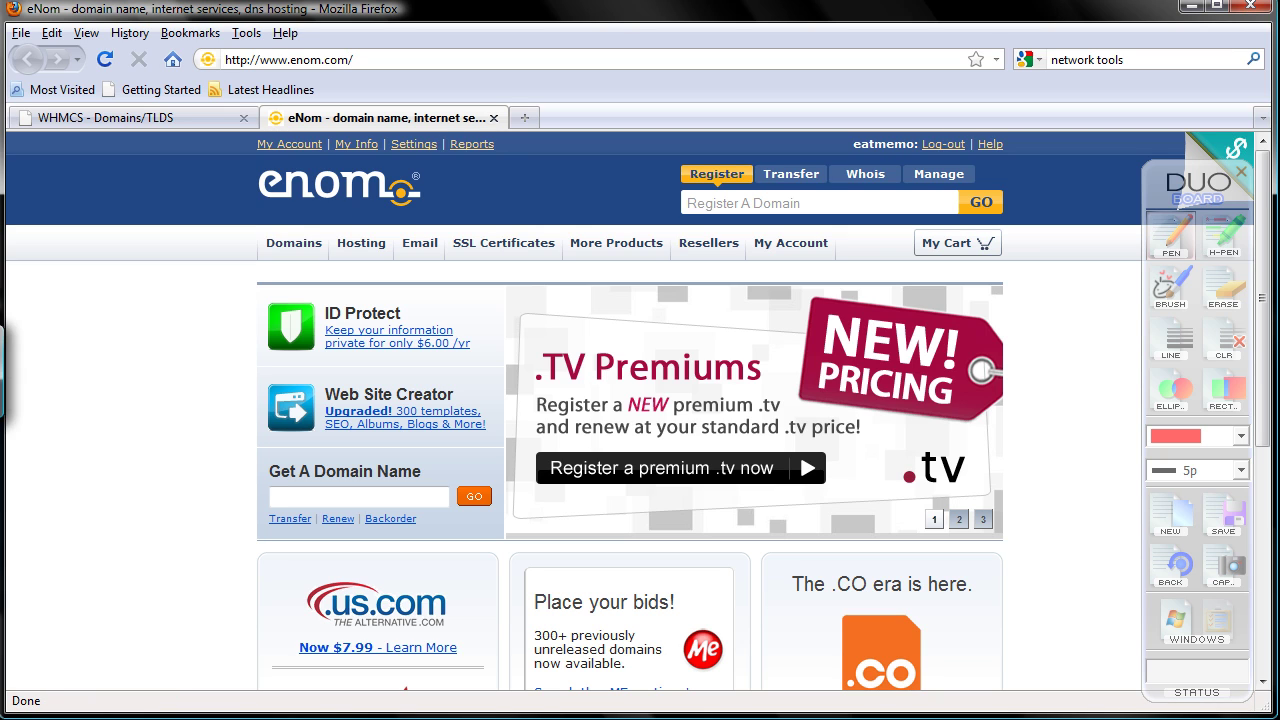
{"action": "left_click", "coordinate": [416, 146]}
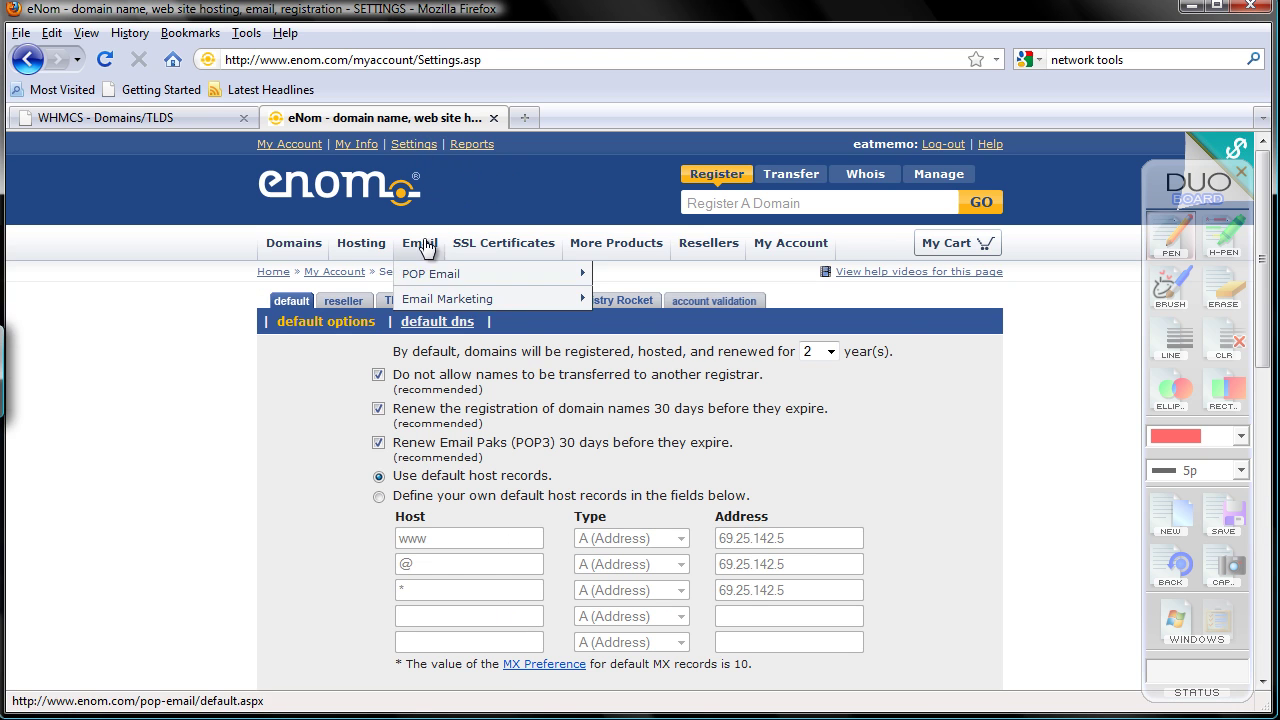
{"action": "left_click", "coordinate": [414, 301]}
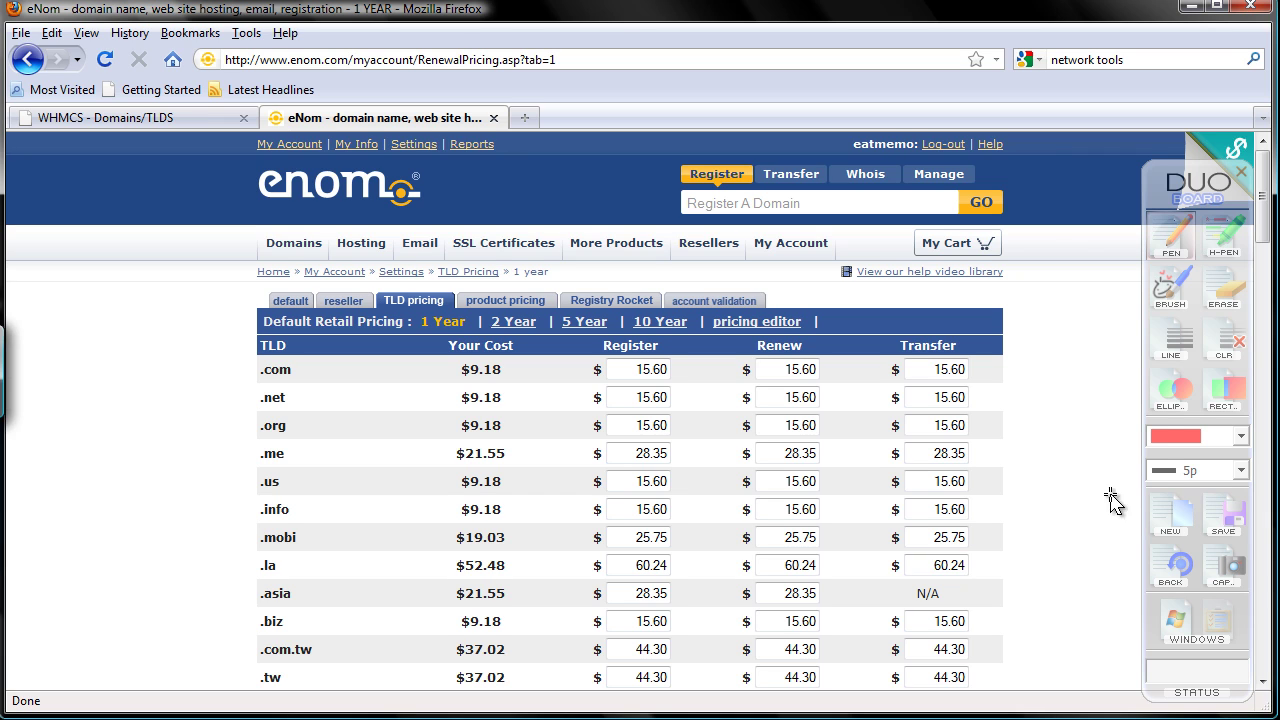
{"action": "left_click", "coordinate": [1168, 518]}
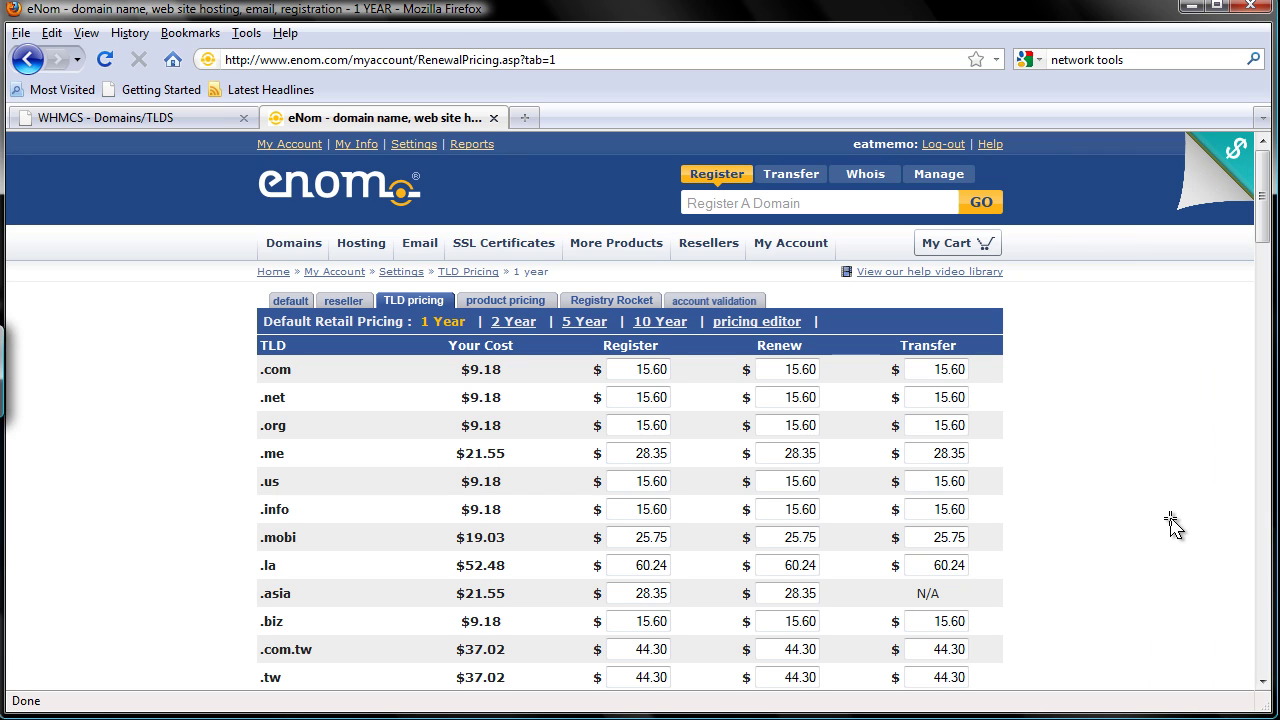
{"action": "left_click", "coordinate": [1168, 524]}
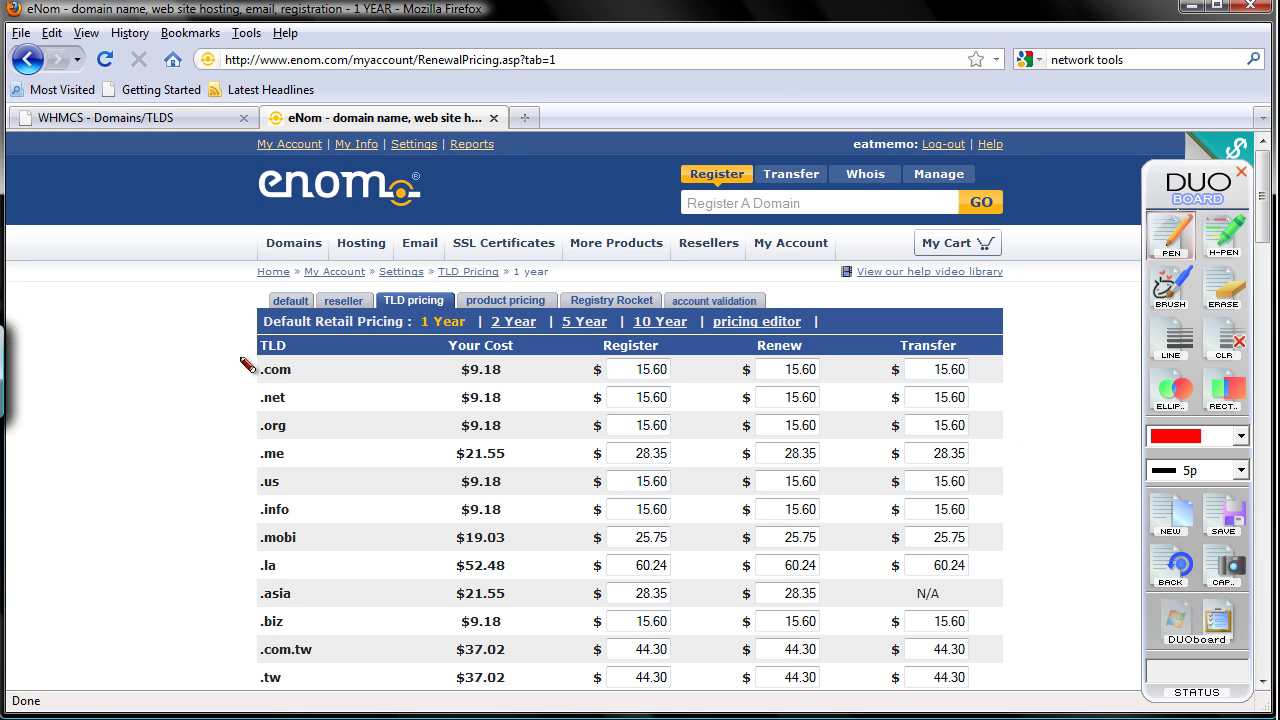
{"action": "mouse_move", "coordinate": [240, 352]}
{"action": "left_mouse_down"}
{"action": "mouse_move", "coordinate": [282, 453]}
{"action": "mouse_move", "coordinate": [228, 344]}
{"action": "left_mouse_up"}
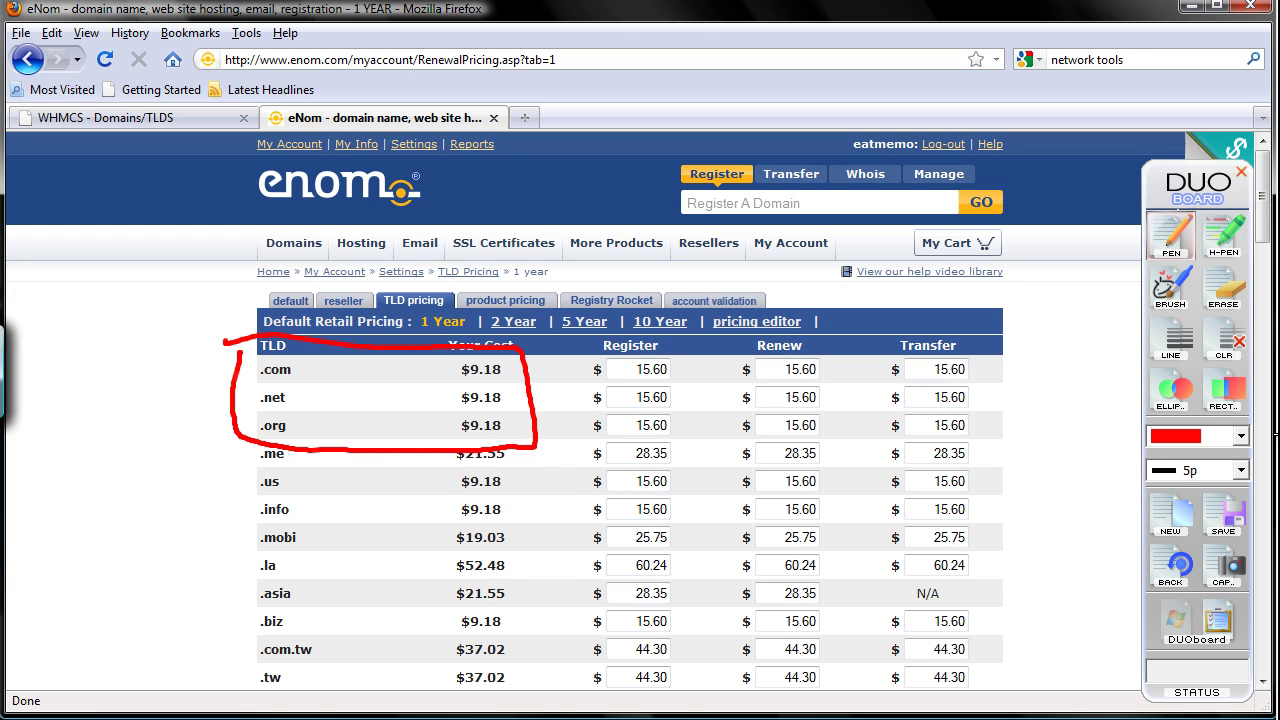
{"action": "left_click", "coordinate": [1175, 515]}
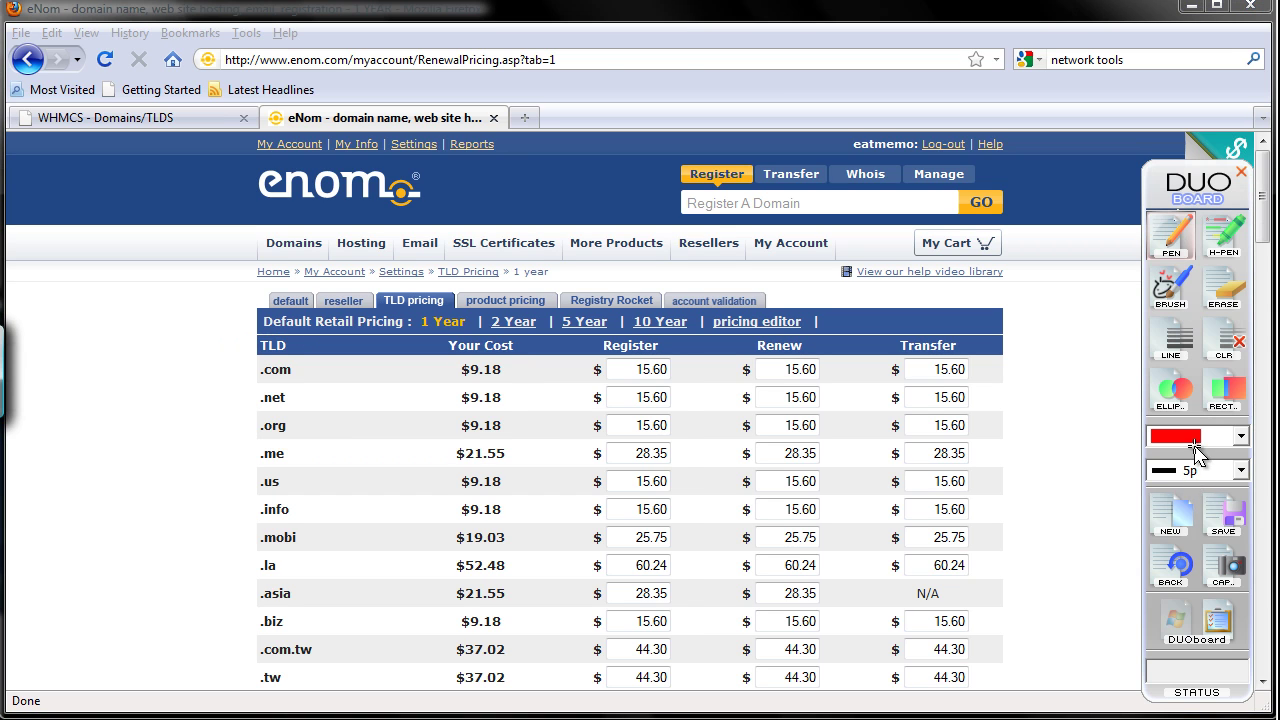
{"action": "left_click", "coordinate": [1194, 440]}
{"action": "left_click", "coordinate": [1180, 490]}
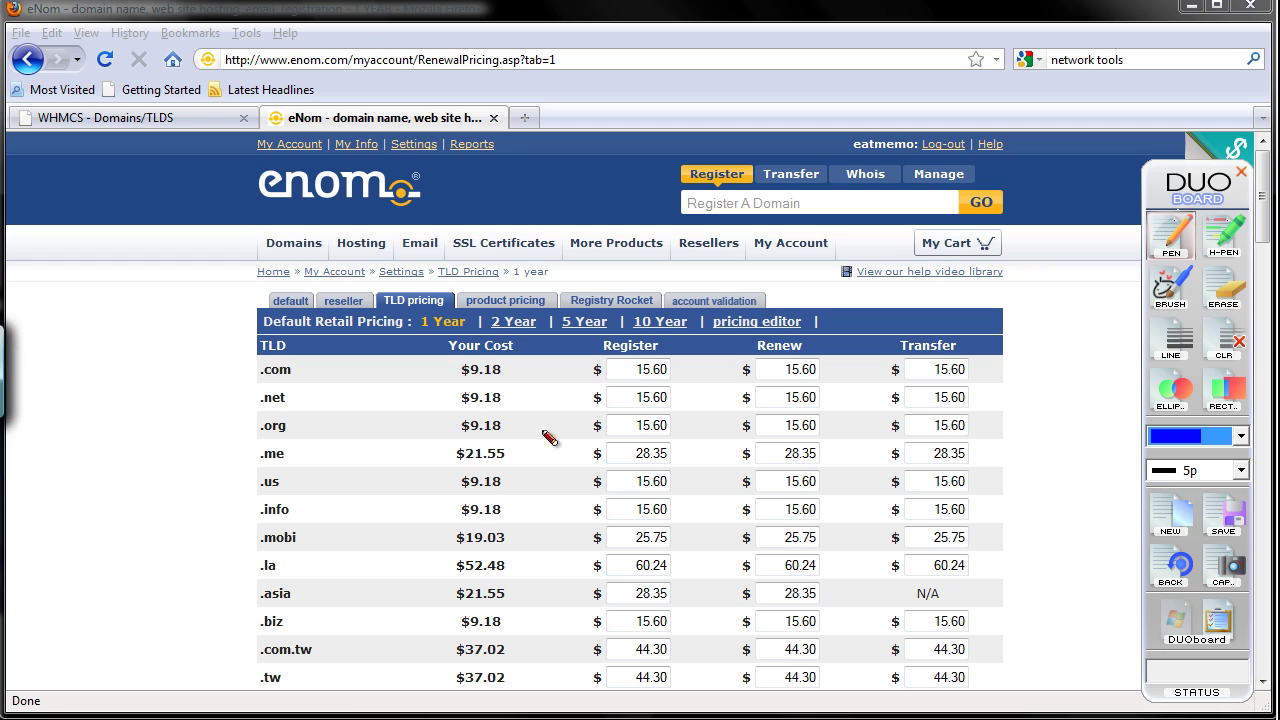
{"action": "left_click_drag", "start_coordinate": [94, 438], "coordinate": [100, 517]}
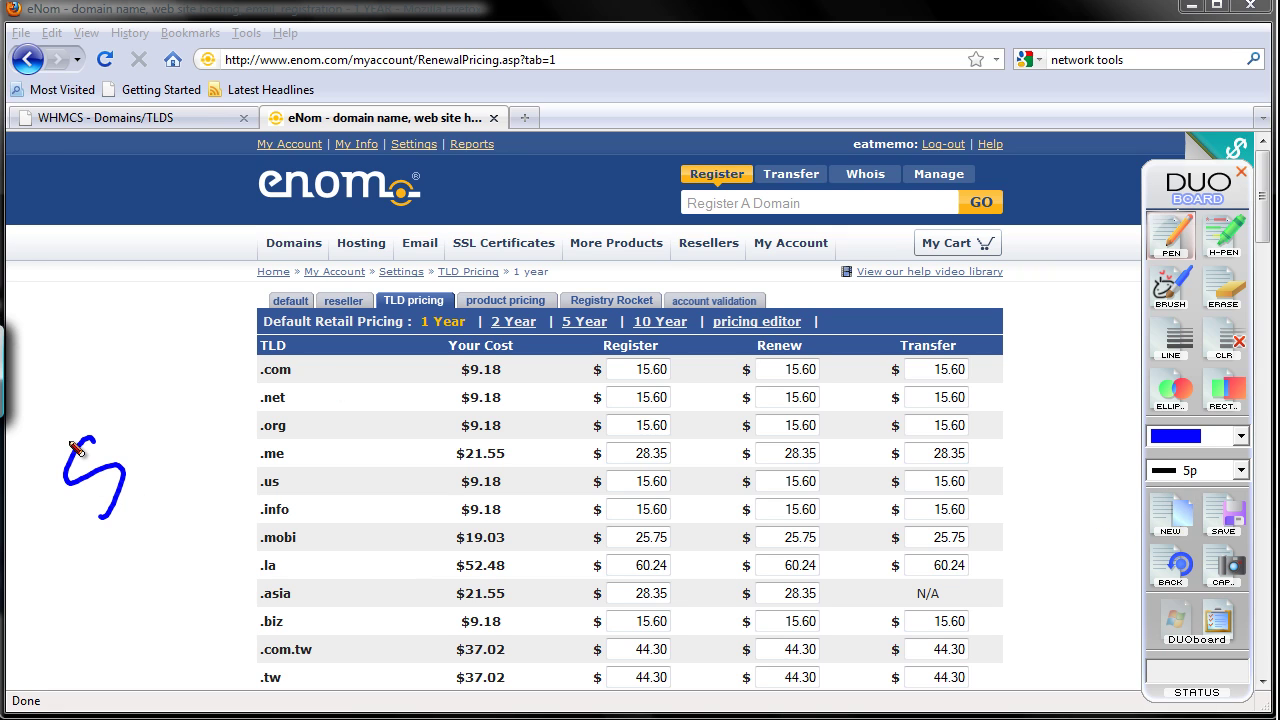
{"action": "left_click_drag", "start_coordinate": [72, 440], "coordinate": [135, 522]}
{"action": "left_click_drag", "start_coordinate": [156, 405], "coordinate": [190, 476]}
{"action": "left_click", "coordinate": [201, 447]}
{"action": "left_click_drag", "start_coordinate": [240, 378], "coordinate": [242, 432]}
{"action": "mouse_move", "coordinate": [255, 352]}
{"action": "left_mouse_down"}
{"action": "mouse_move", "coordinate": [242, 430]}
{"action": "mouse_move", "coordinate": [292, 335]}
{"action": "mouse_move", "coordinate": [292, 432]}
{"action": "left_mouse_up"}
{"action": "mouse_move", "coordinate": [340, 372]}
{"action": "left_mouse_down"}
{"action": "mouse_move", "coordinate": [370, 372]}
{"action": "mouse_move", "coordinate": [342, 438]}
{"action": "left_mouse_up"}
{"action": "mouse_move", "coordinate": [375, 394]}
{"action": "left_mouse_down"}
{"action": "mouse_move", "coordinate": [420, 350]}
{"action": "mouse_move", "coordinate": [465, 364]}
{"action": "mouse_move", "coordinate": [490, 313]}
{"action": "left_mouse_up"}
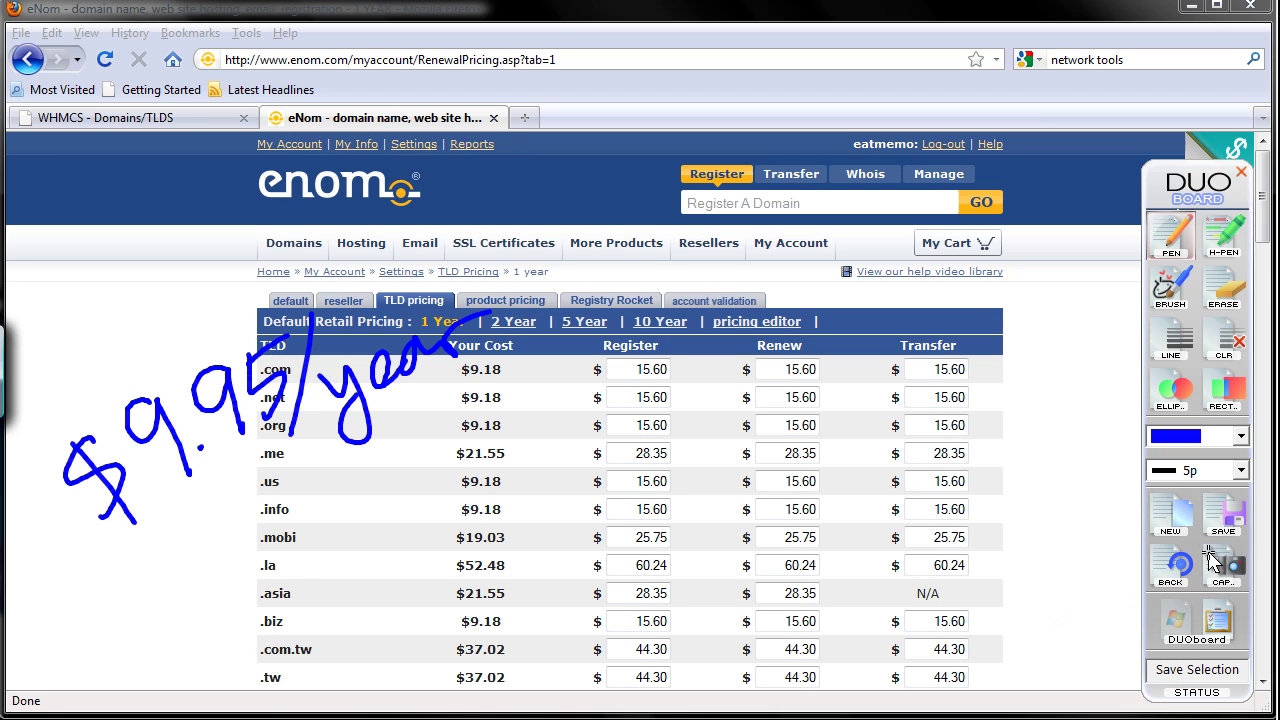
{"action": "left_click", "coordinate": [1173, 625]}
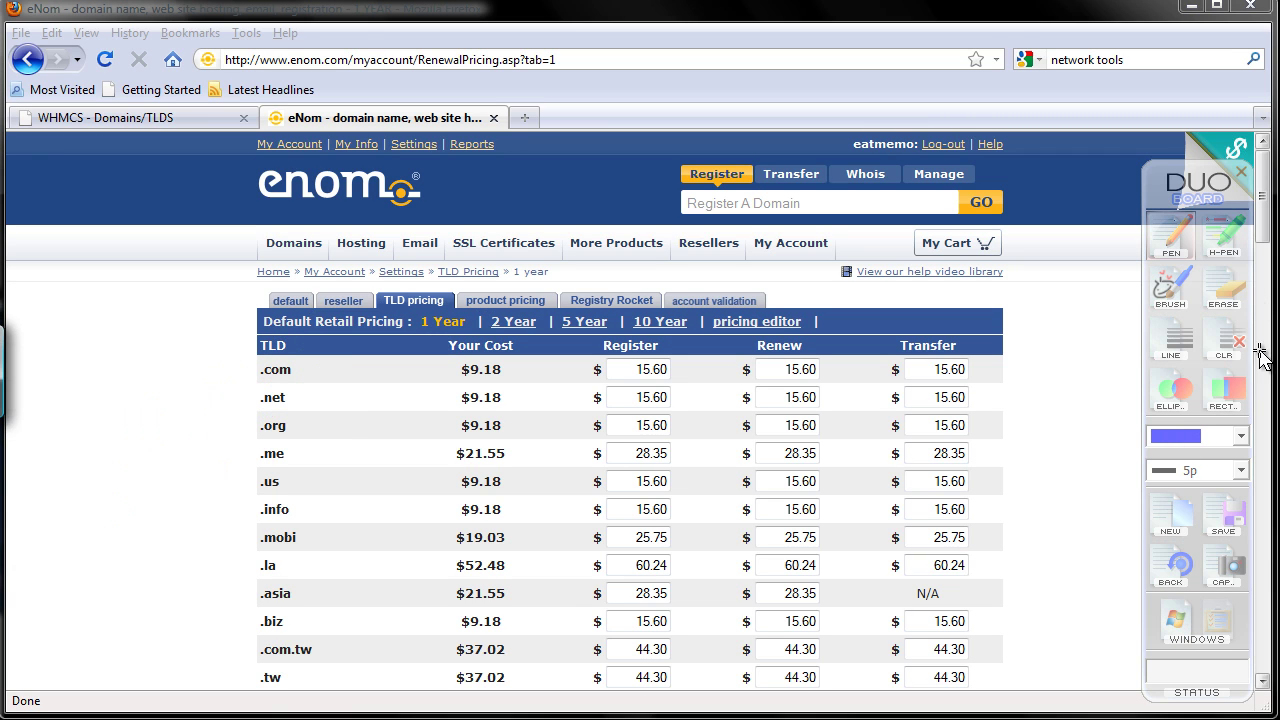
{"action": "mouse_move", "coordinate": [1266, 215]}
{"action": "left_mouse_down"}
{"action": "mouse_move", "coordinate": [1258, 347]}
{"action": "mouse_move", "coordinate": [1274, 560]}
{"action": "mouse_move", "coordinate": [1270, 440]}
{"action": "mouse_move", "coordinate": [1229, 357]}
{"action": "mouse_move", "coordinate": [1223, 297]}
{"action": "mouse_move", "coordinate": [1260, 271]}
{"action": "mouse_move", "coordinate": [1265, 232]}
{"action": "left_mouse_up"}
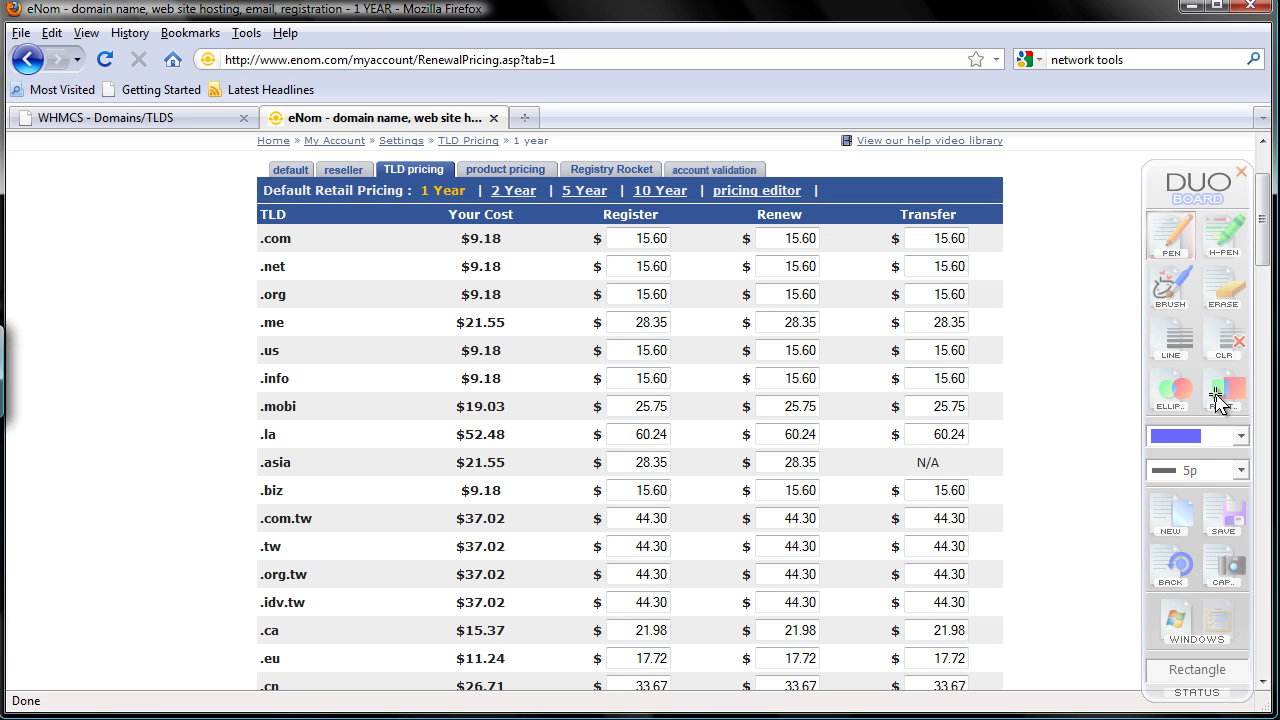
{"action": "left_click", "coordinate": [1166, 518]}
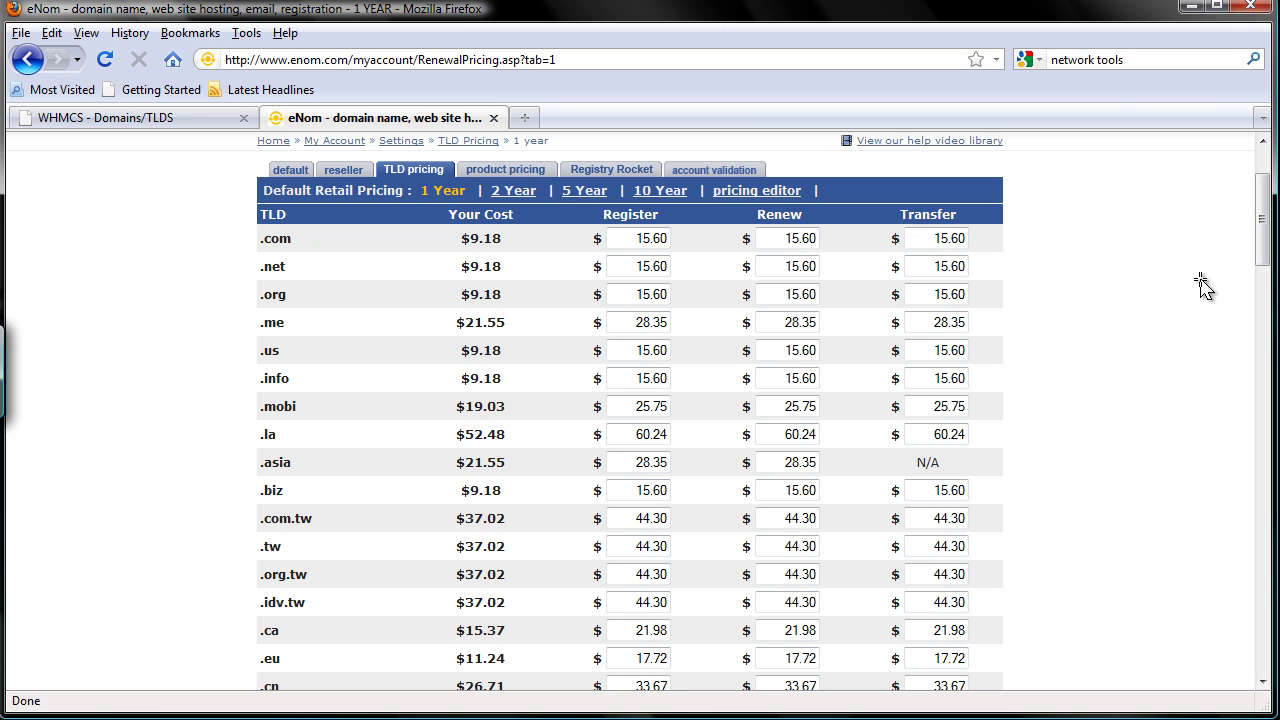
{"action": "left_click", "coordinate": [1228, 437]}
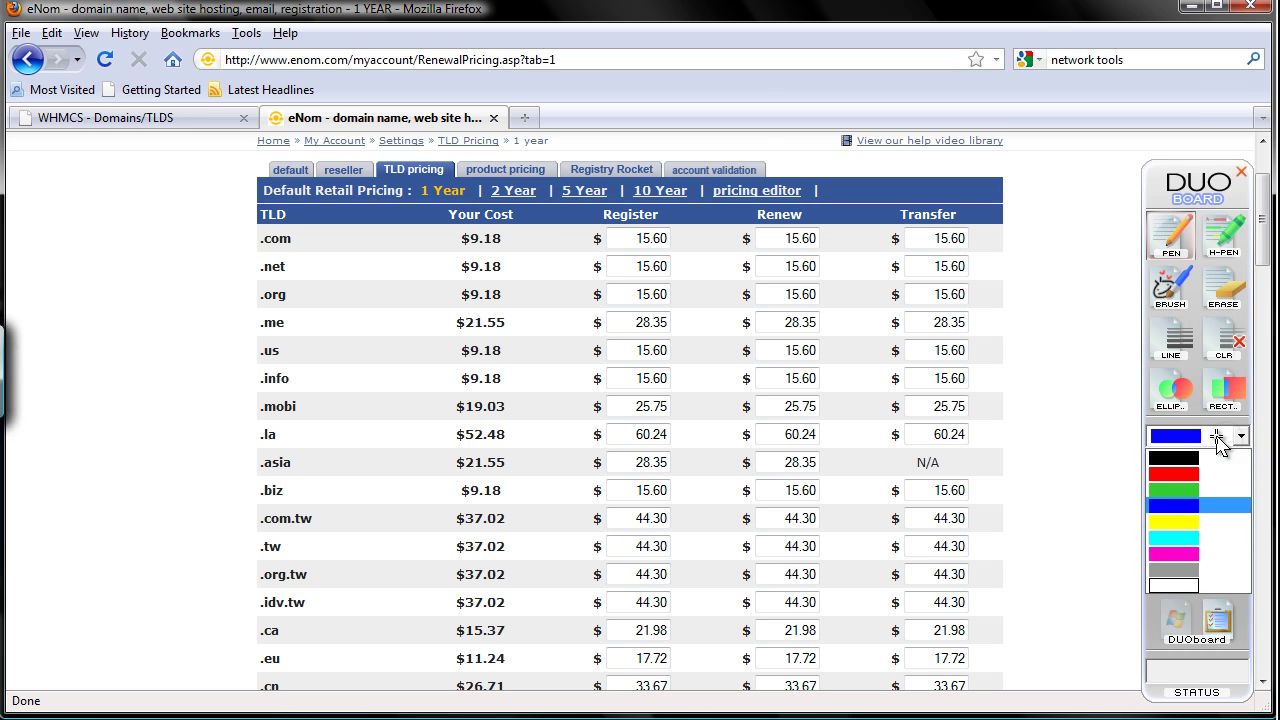
{"action": "left_click", "coordinate": [1177, 490]}
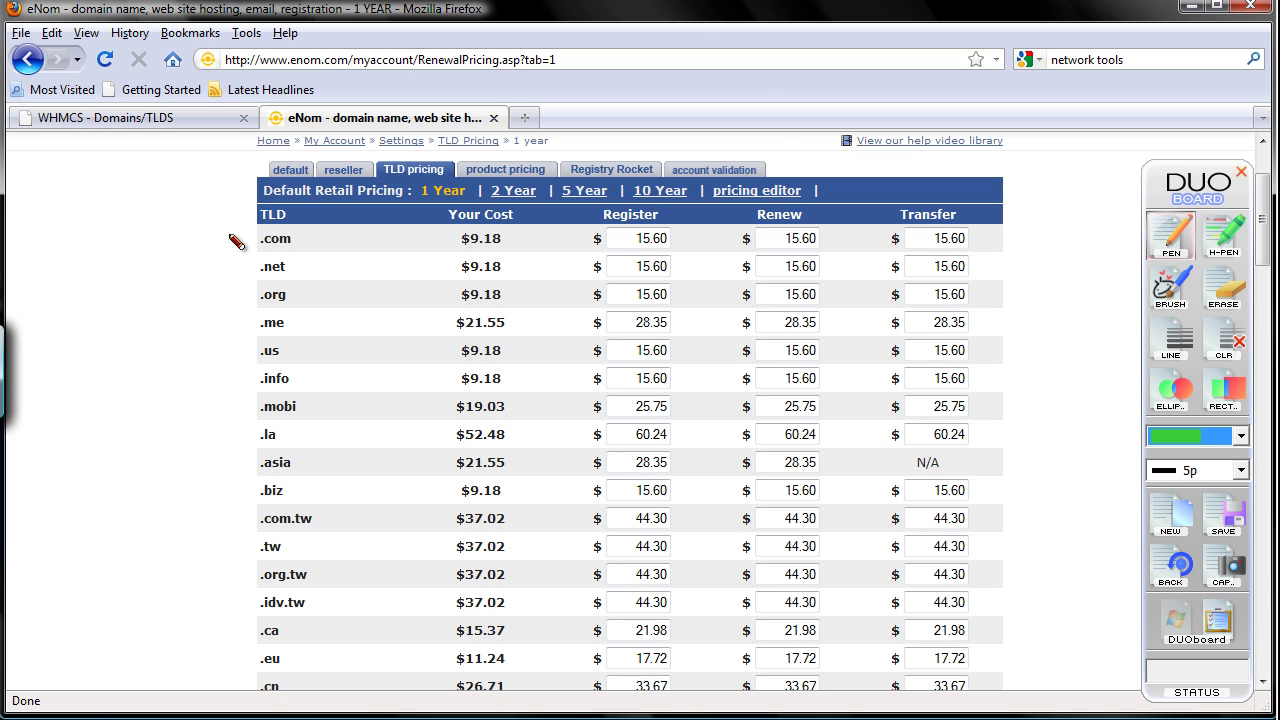
{"action": "left_click_drag", "start_coordinate": [242, 233], "coordinate": [270, 224]}
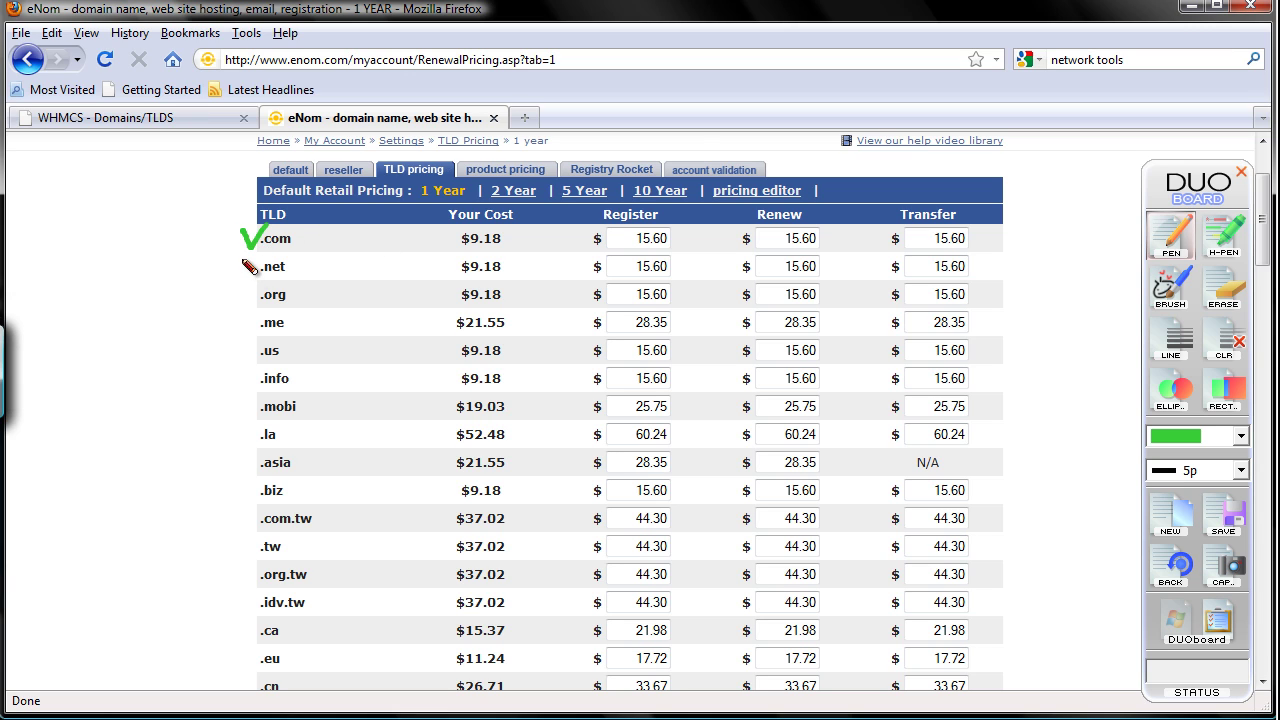
{"action": "left_click_drag", "start_coordinate": [242, 259], "coordinate": [280, 244]}
{"action": "left_click_drag", "start_coordinate": [242, 288], "coordinate": [280, 273]}
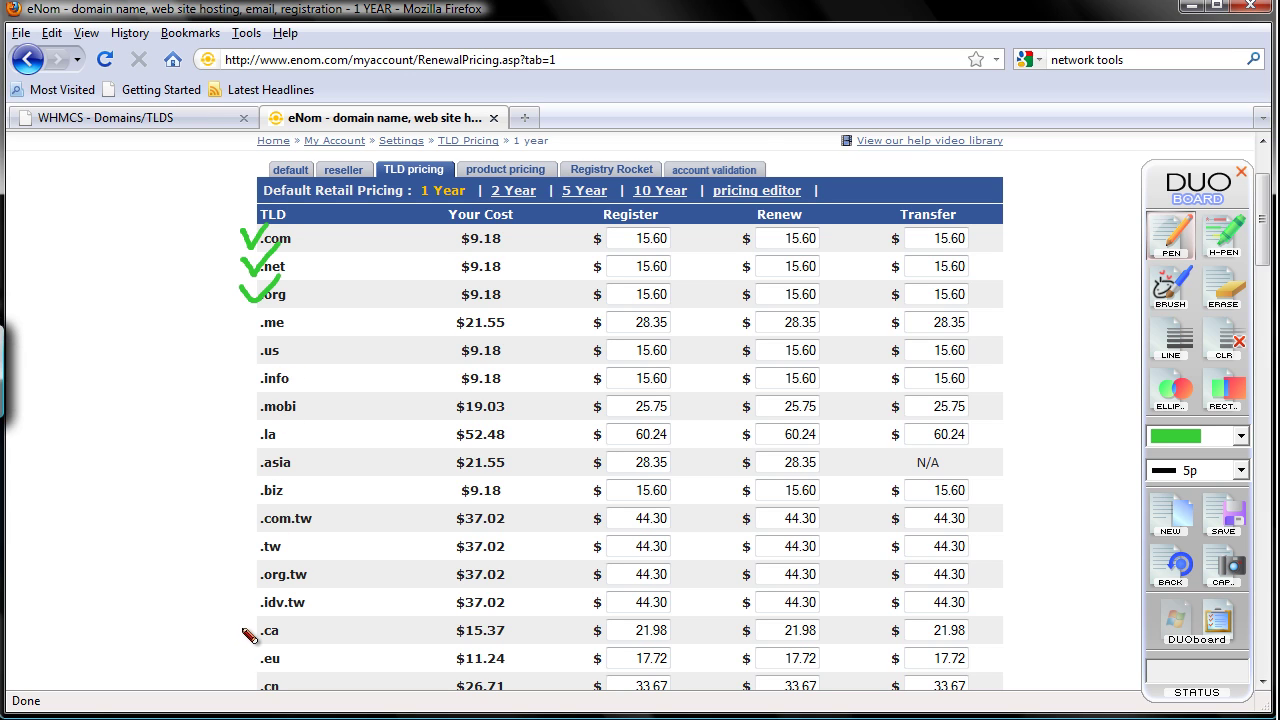
{"action": "left_click_drag", "start_coordinate": [235, 608], "coordinate": [273, 595]}
{"action": "left_click", "coordinate": [1178, 514]}
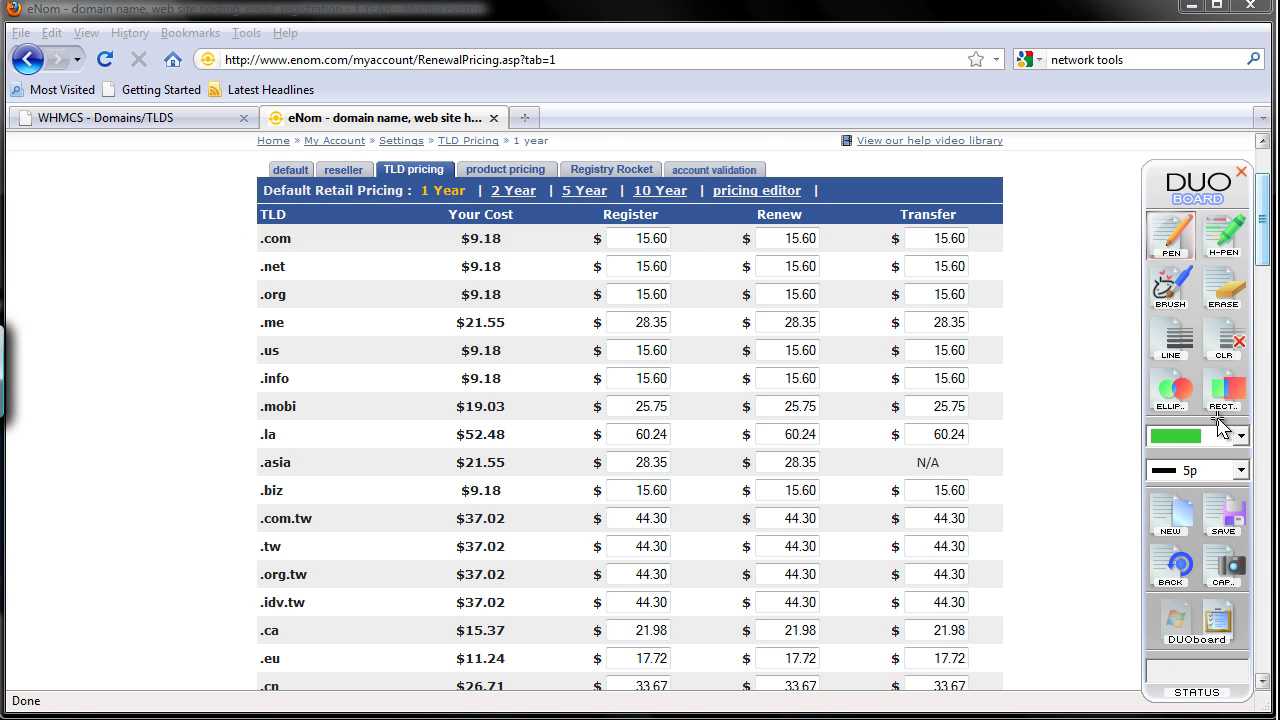
{"action": "left_click", "coordinate": [1178, 628]}
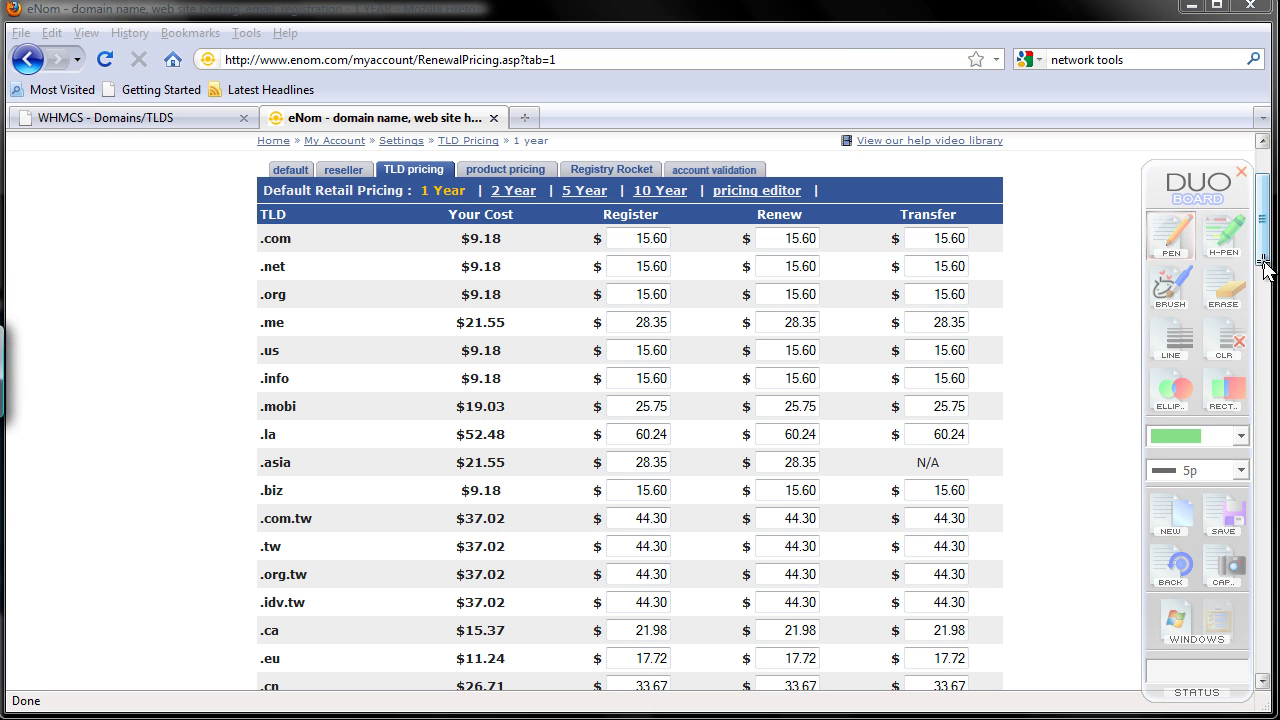
{"action": "scroll", "coordinate": [1263, 298], "scroll_direction": "down", "scroll_amount": 1}
{"action": "mouse_move", "coordinate": [1263, 298]}
{"action": "left_mouse_down"}
{"action": "mouse_move", "coordinate": [1272, 388]}
{"action": "mouse_move", "coordinate": [1245, 588]}
{"action": "mouse_move", "coordinate": [1247, 448]}
{"action": "left_mouse_up"}
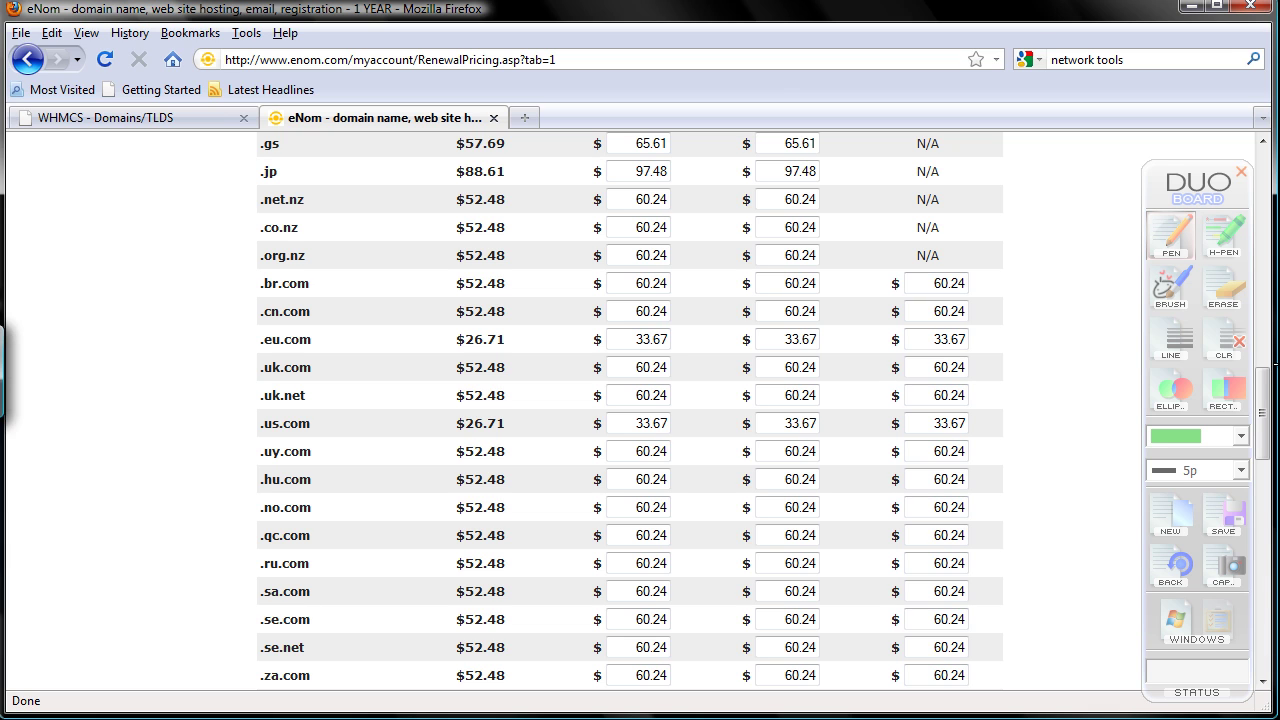
{"action": "left_click_drag", "start_coordinate": [1262, 385], "coordinate": [1268, 291]}
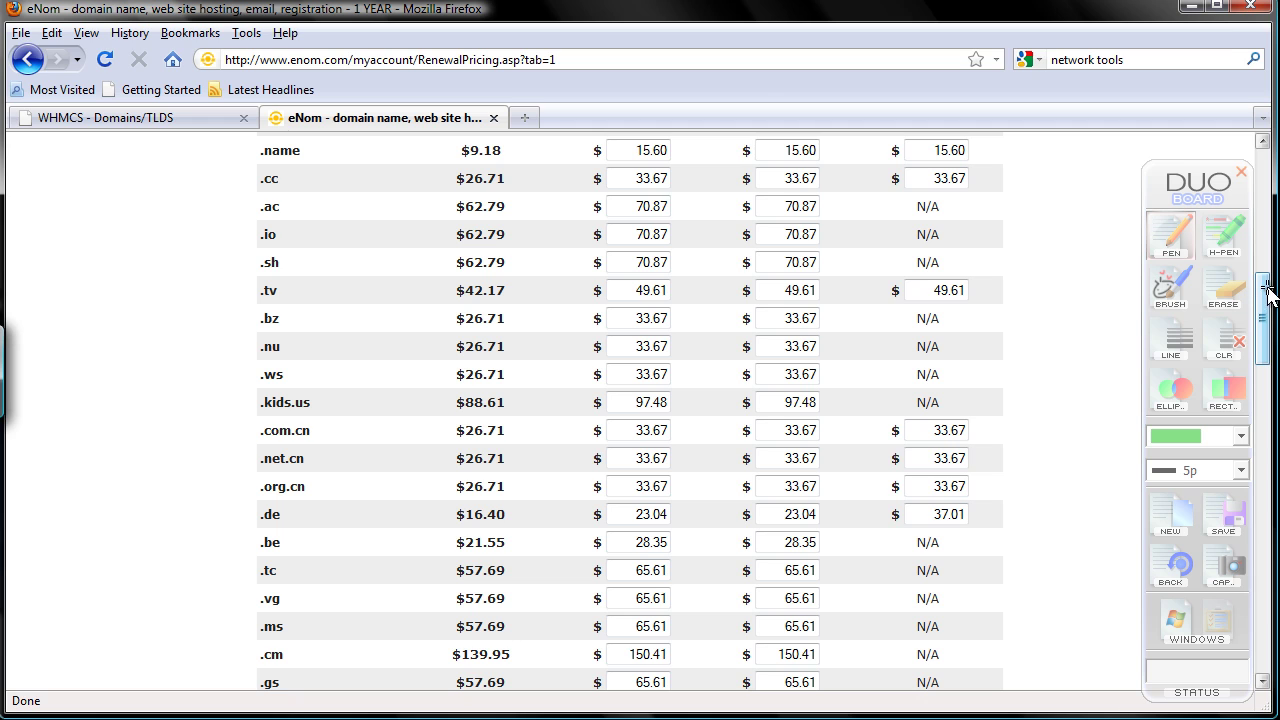
{"action": "left_click", "coordinate": [1262, 143]}
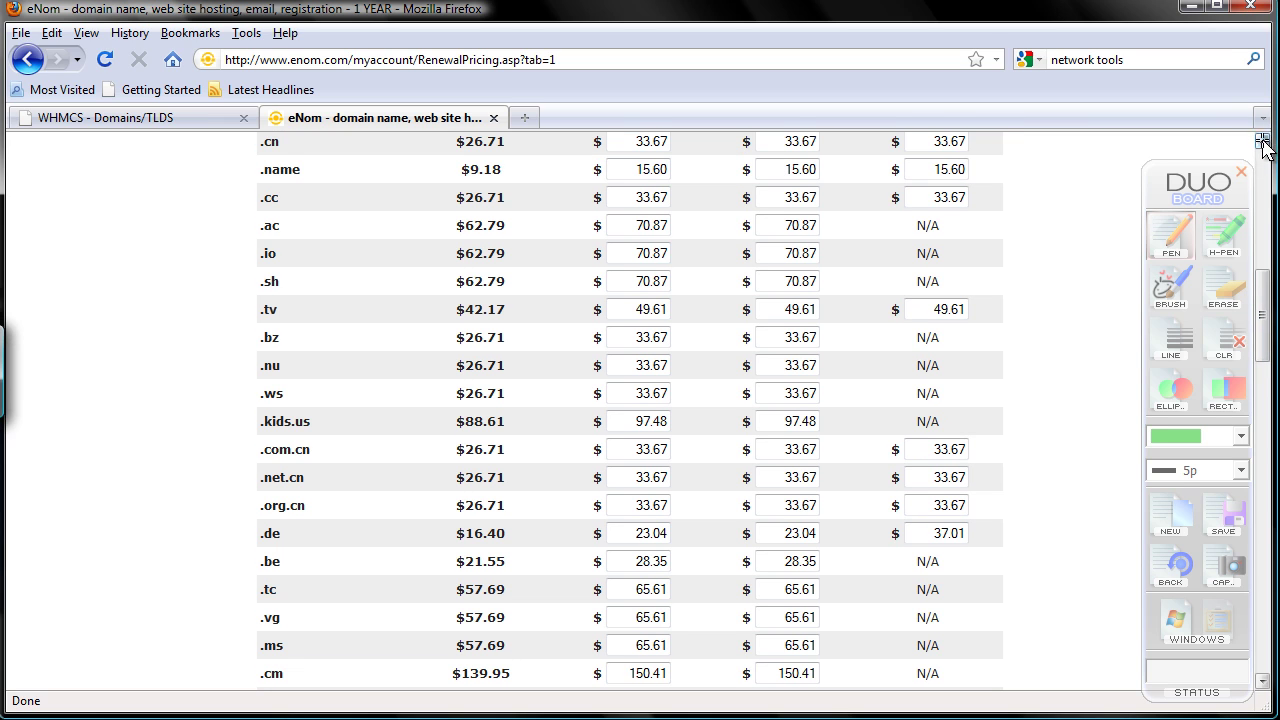
{"action": "left_click", "coordinate": [1262, 143]}
{"action": "left_click", "coordinate": [1262, 143]}
{"action": "left_click", "coordinate": [1262, 143]}
{"action": "left_click", "coordinate": [1262, 143]}
{"action": "left_click", "coordinate": [1262, 143]}
{"action": "left_click", "coordinate": [1262, 143]}
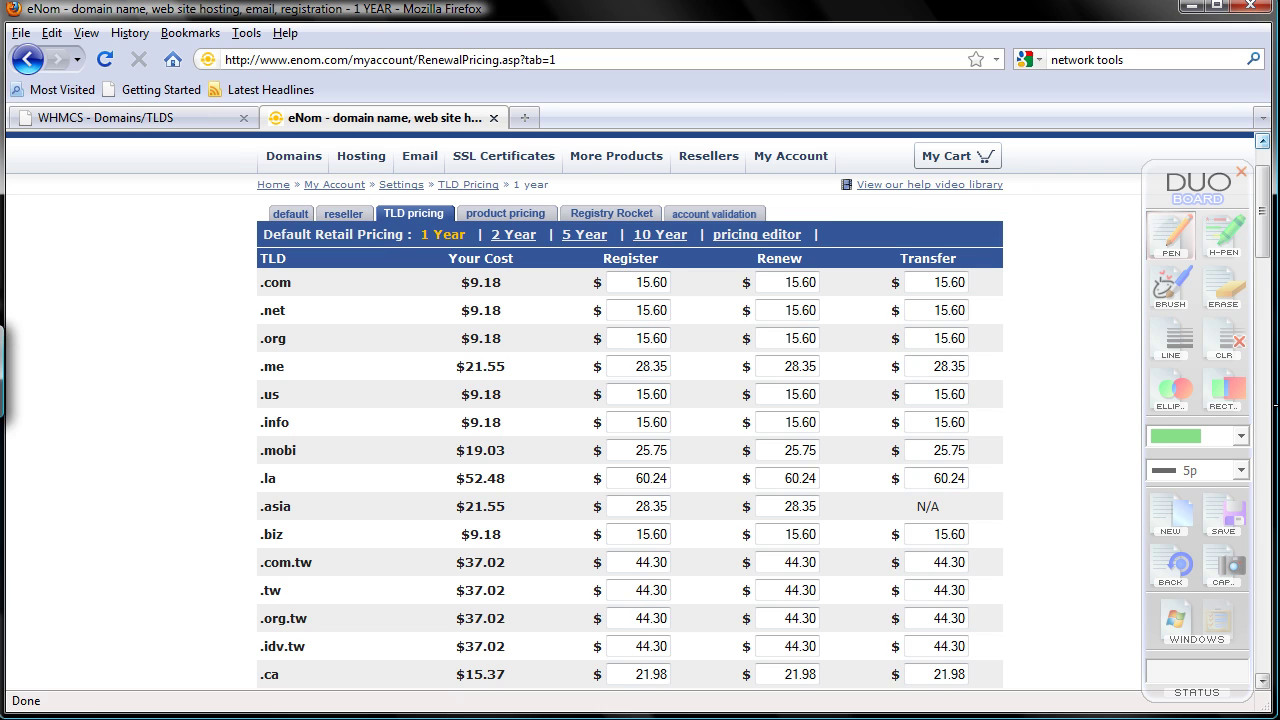
Step: Switch back to the 'WHMCS - Domains/TLDS' tab
{"action": "left_click", "coordinate": [160, 118]}
{"action": "mouse_move", "coordinate": [173, 184]}
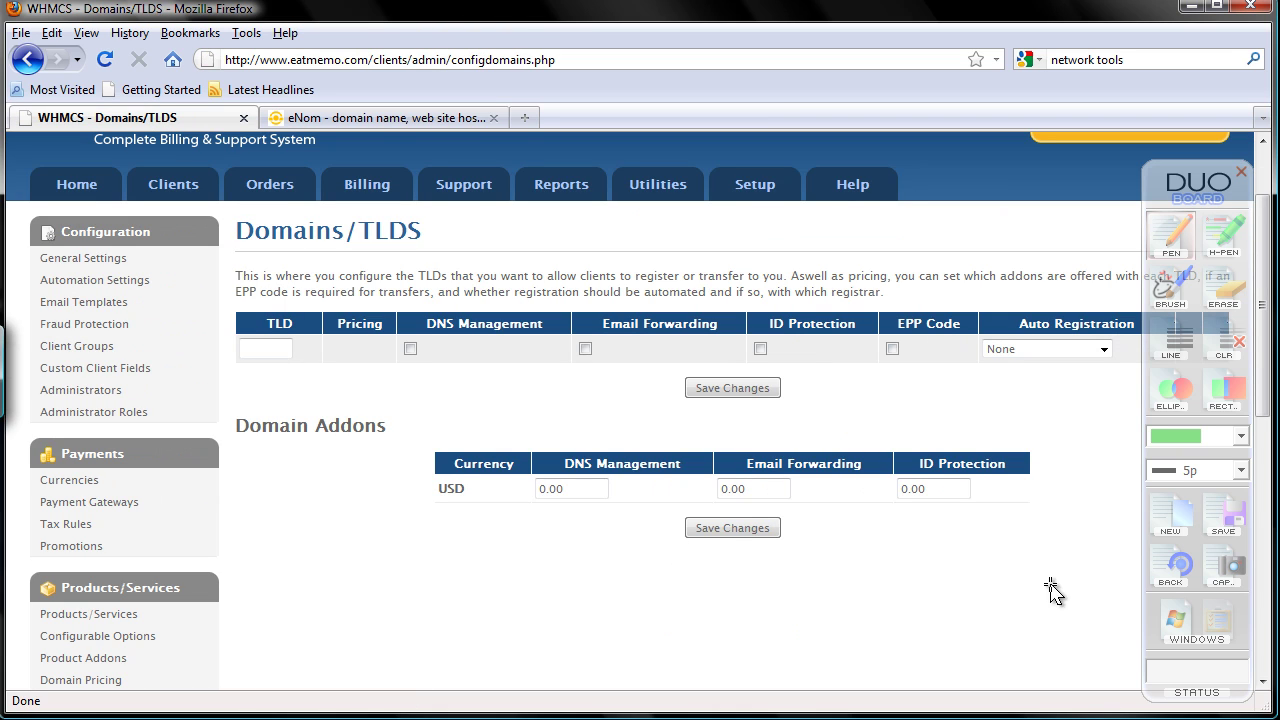